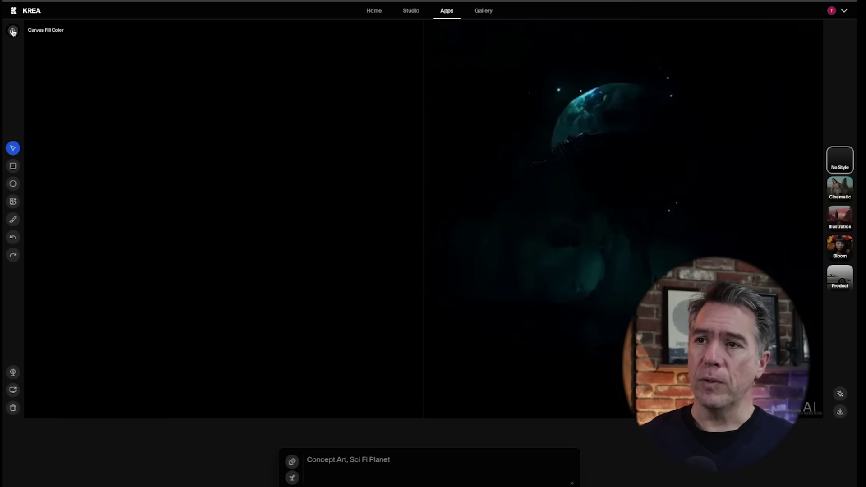
Set the canvas fill colour to dark red, #802f2f.
click(13, 30)
click(42, 55)
drag(41, 54, 52, 62)
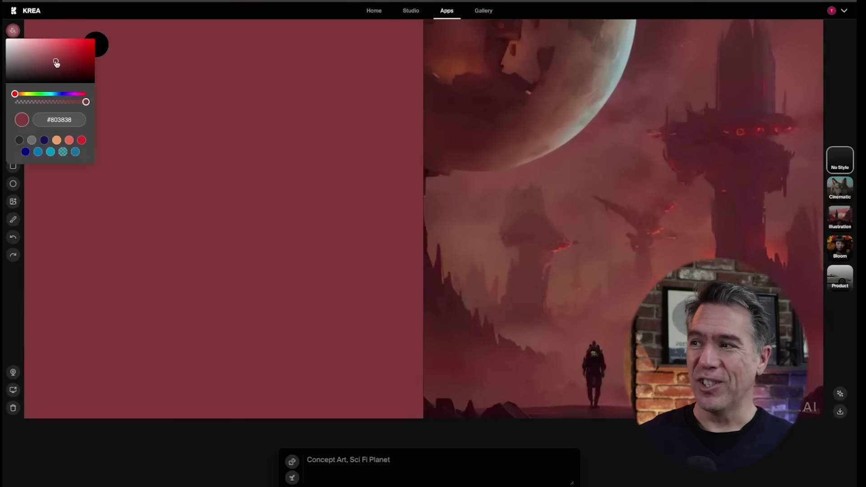
drag(54, 62, 62, 62)
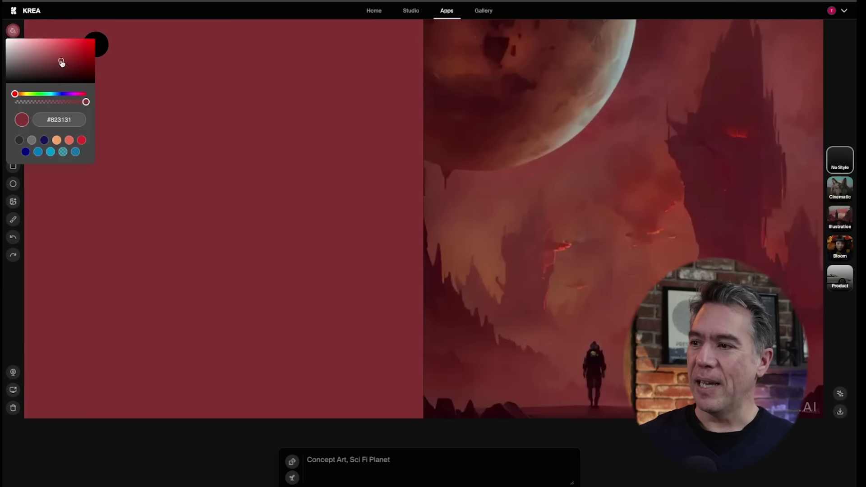
drag(62, 62, 63, 63)
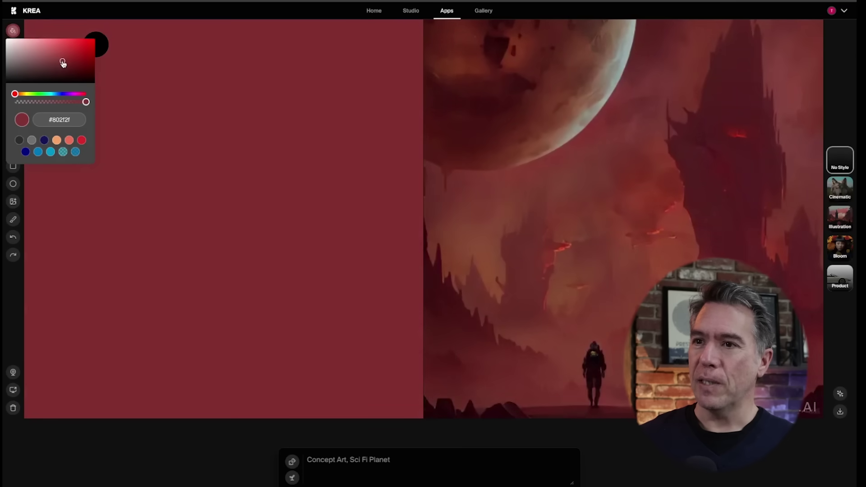
Paint a large teal planet shape in the canvas centre using #285e70 and brush pale grey-blue patches over it.
click(7, 312)
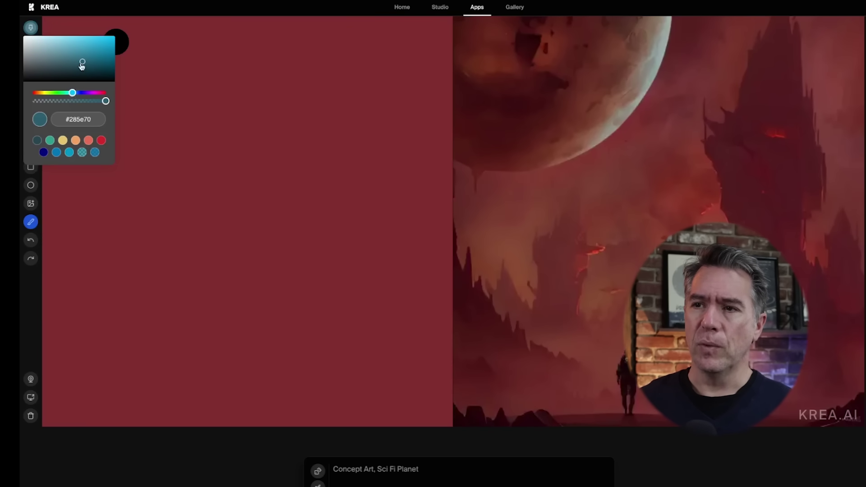
mouse_move(219, 189)
mouse_down()
mouse_move(249, 193)
mouse_move(219, 189)
mouse_move(245, 183)
mouse_move(233, 205)
mouse_move(360, 113)
mouse_move(362, 129)
mouse_move(317, 162)
mouse_move(273, 156)
mouse_move(250, 131)
mouse_move(271, 164)
mouse_move(289, 144)
mouse_move(261, 159)
mouse_move(300, 130)
mouse_move(308, 163)
mouse_move(328, 158)
mouse_move(350, 188)
mouse_move(345, 166)
mouse_move(328, 204)
mouse_move(333, 195)
mouse_move(307, 189)
mouse_move(316, 183)
mouse_move(274, 192)
mouse_move(324, 202)
mouse_move(282, 200)
mouse_move(370, 204)
mouse_move(350, 204)
mouse_move(362, 198)
mouse_move(372, 147)
mouse_move(361, 135)
mouse_move(366, 175)
mouse_move(380, 155)
mouse_move(231, 181)
mouse_move(259, 166)
mouse_move(226, 233)
mouse_move(235, 187)
mouse_move(306, 234)
mouse_move(283, 228)
mouse_move(315, 232)
mouse_move(262, 216)
mouse_up()
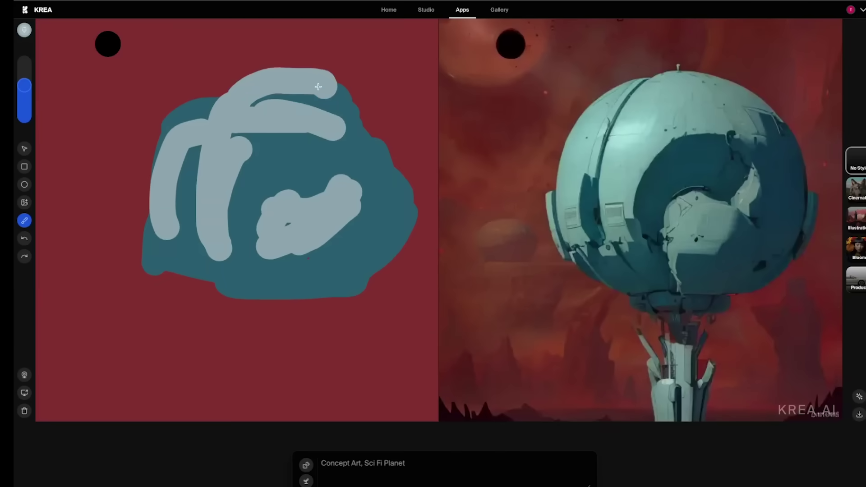
mouse_move(313, 95)
mouse_down()
mouse_move(265, 96)
mouse_move(320, 106)
mouse_move(317, 80)
mouse_move(370, 120)
mouse_up()
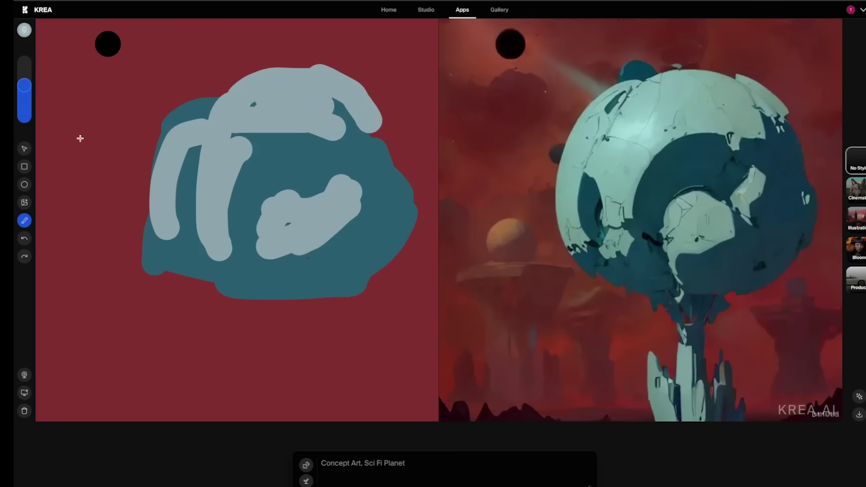
Delete the small black circle near the canvas's upper-left corner.
click(26, 149)
click(114, 43)
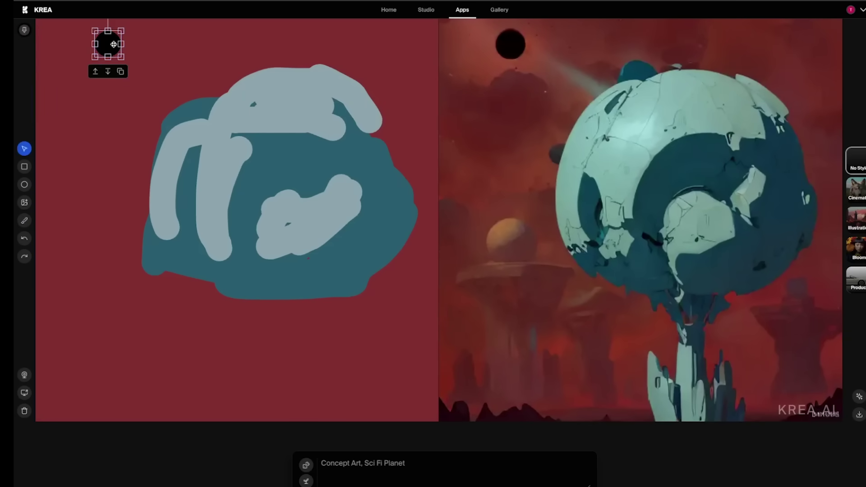
key(Delete)
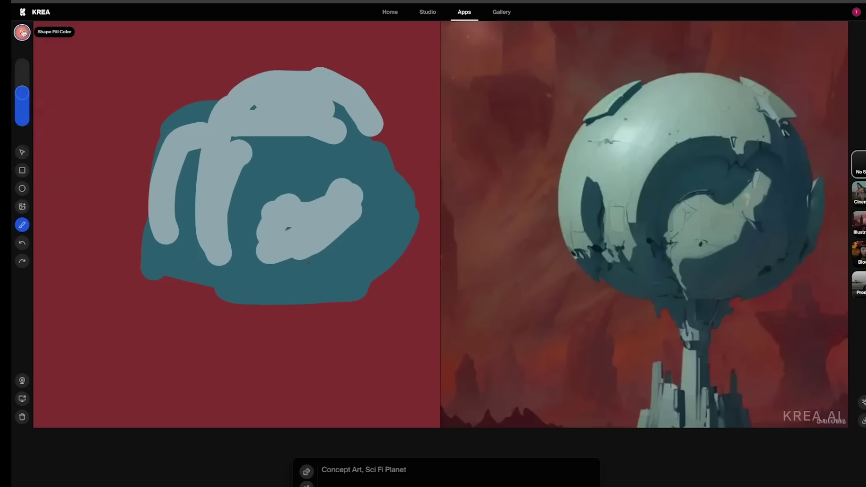
Set the brush colour to a semi-transparent salmon red and paint strokes along the canvas's upper-left, left and bottom edges.
click(22, 32)
drag(93, 108, 72, 107)
mouse_move(156, 54)
mouse_down()
mouse_move(74, 75)
mouse_move(127, 63)
mouse_move(15, 68)
mouse_move(79, 38)
mouse_move(102, 49)
mouse_move(107, 70)
mouse_move(54, 118)
mouse_move(65, 224)
mouse_move(54, 156)
mouse_move(36, 105)
mouse_up()
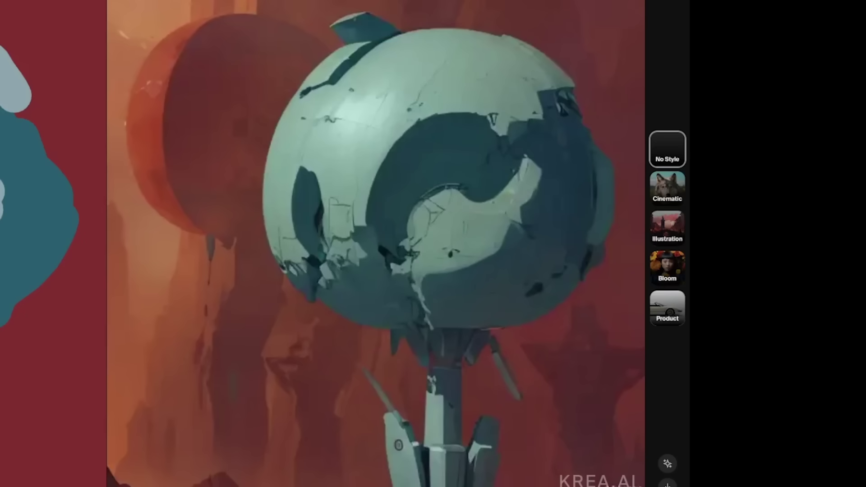
drag(5, 464, 40, 485)
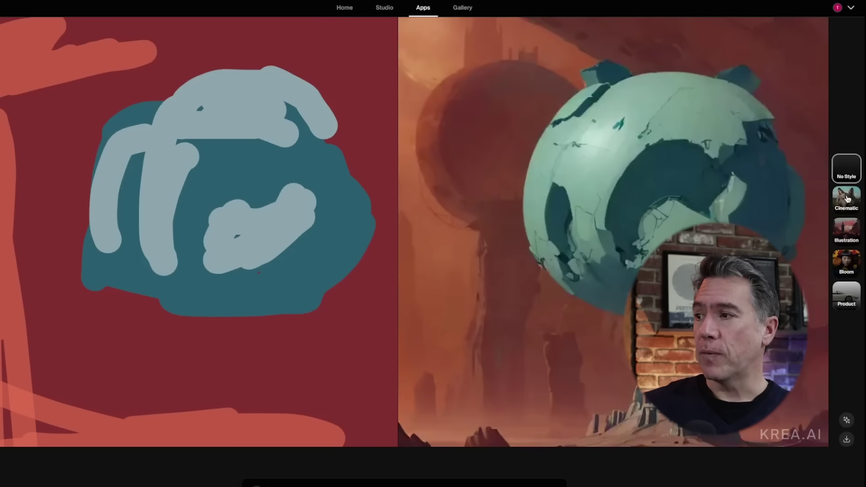
Try the Cinematic, Illustration, Bloom and Product styles on the generated planet image.
click(667, 188)
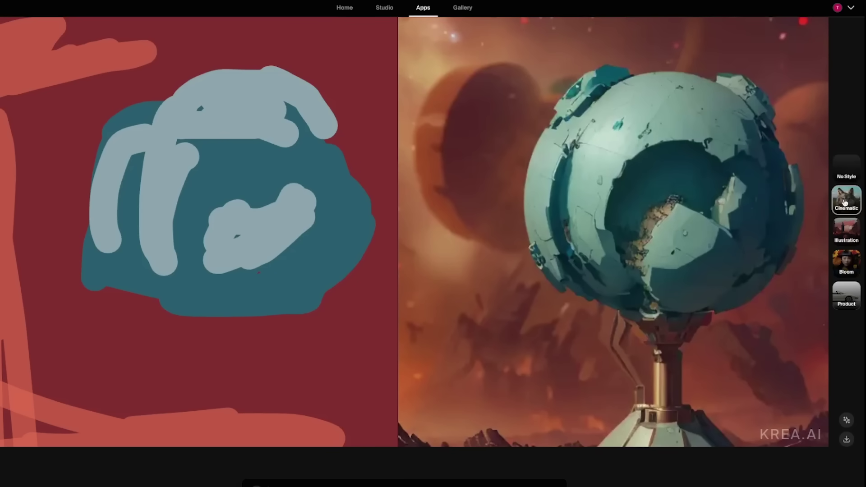
click(850, 234)
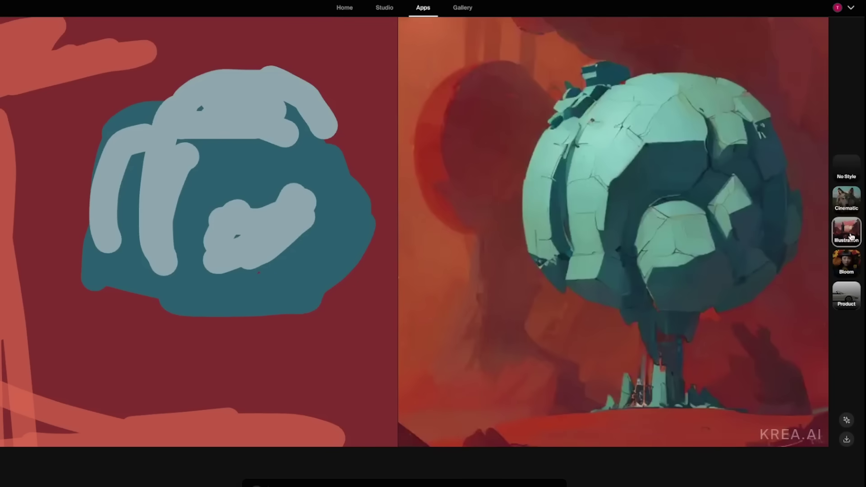
click(845, 257)
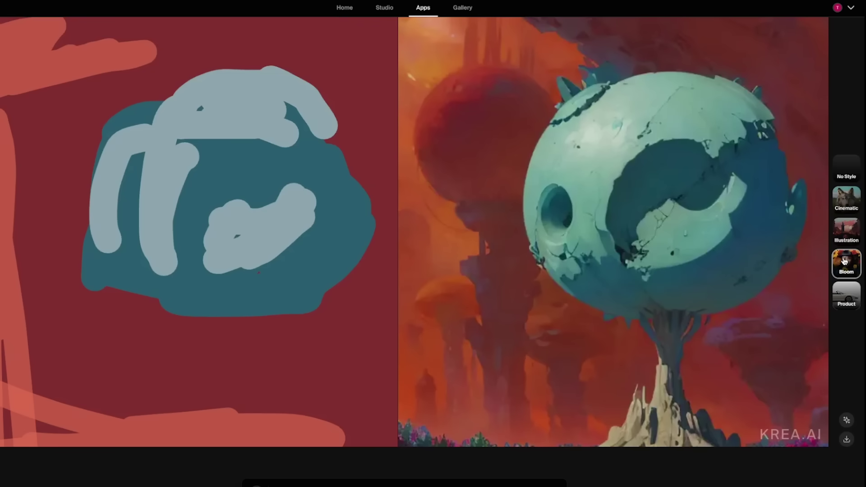
click(844, 295)
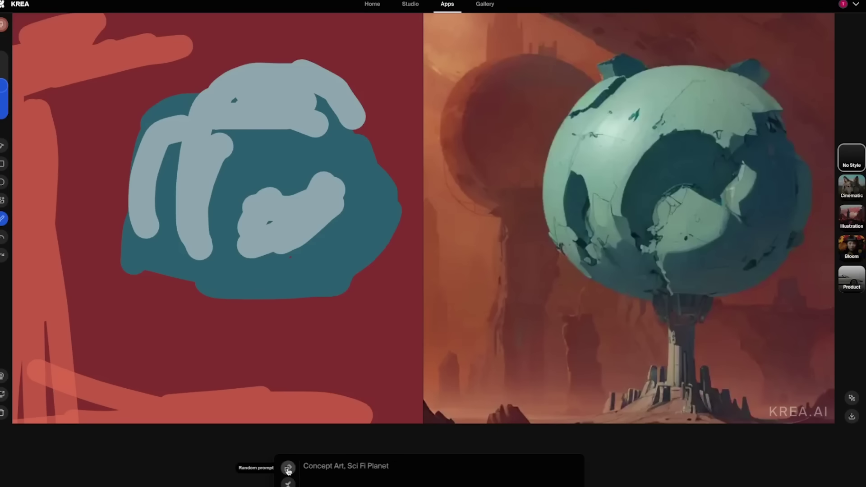
click(237, 440)
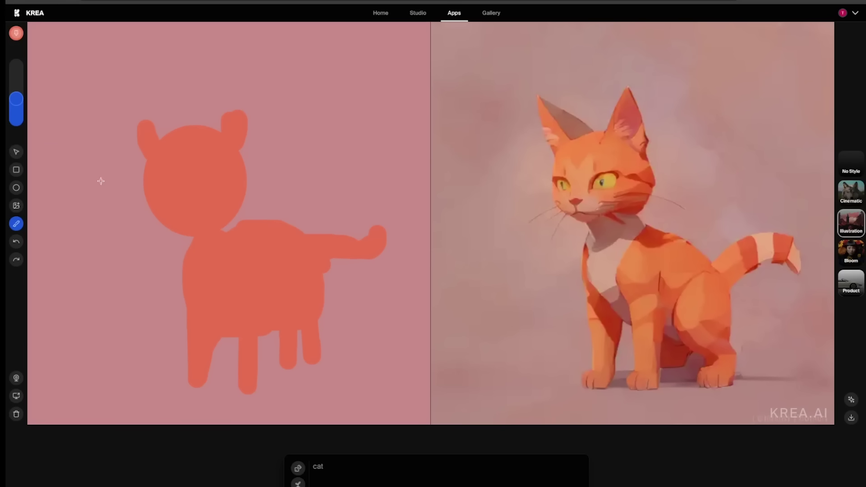
Select the cat's round head shape and rotate it counterclockwise by about 20 degrees.
click(17, 187)
key(v)
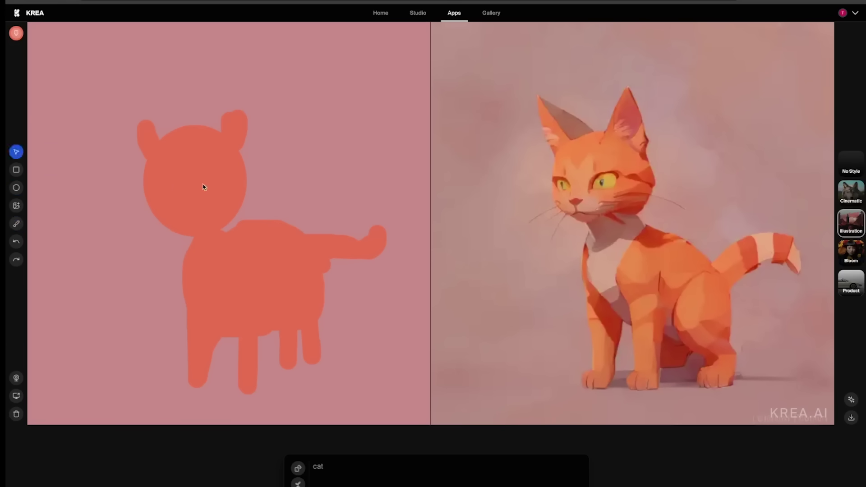
click(200, 195)
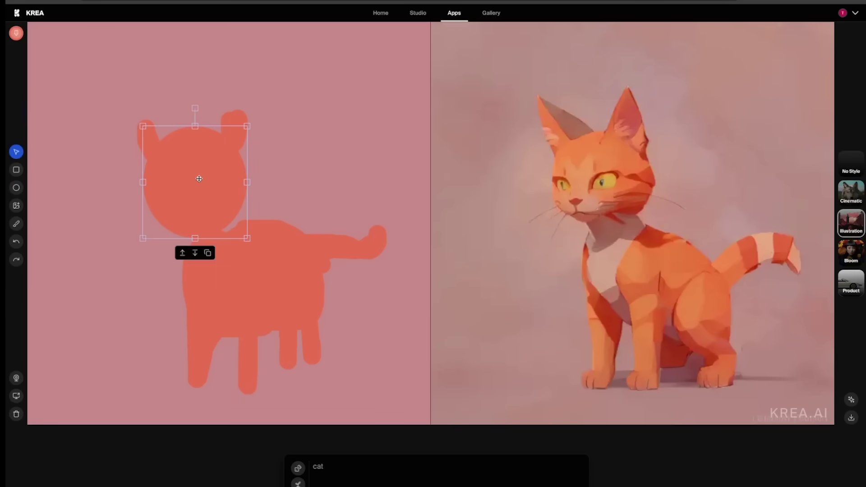
drag(194, 109, 181, 113)
click(185, 112)
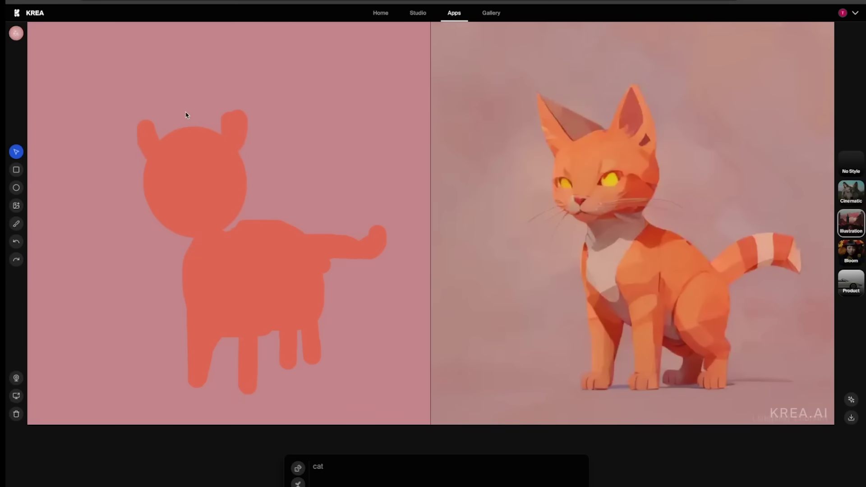
click(184, 140)
drag(181, 113, 169, 112)
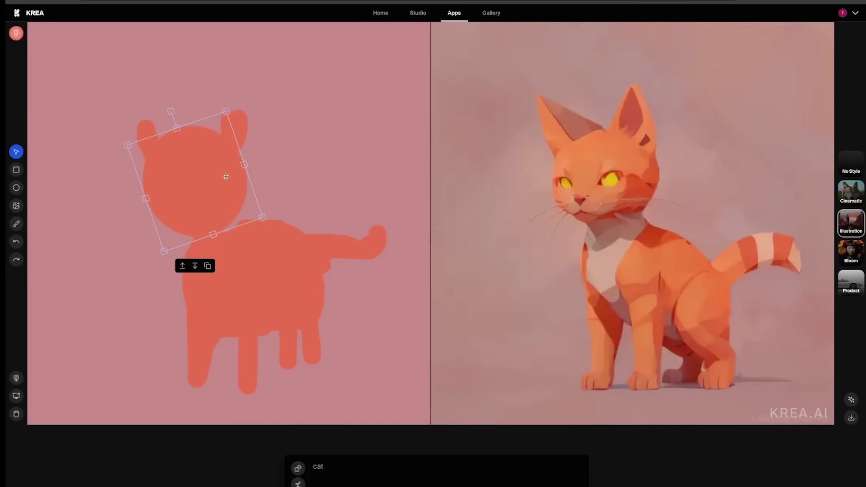
Rotate the cat's two ear shapes slightly counterclockwise to match the tilted head.
click(240, 126)
drag(235, 97, 220, 93)
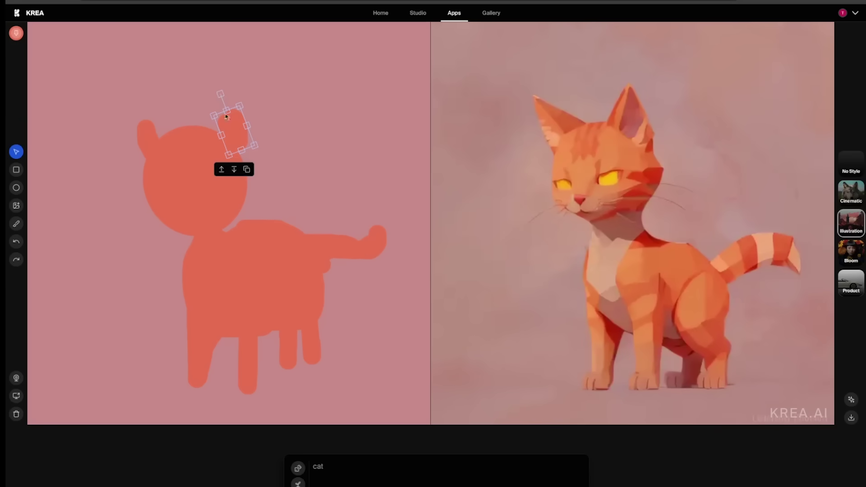
click(157, 140)
drag(147, 103, 140, 106)
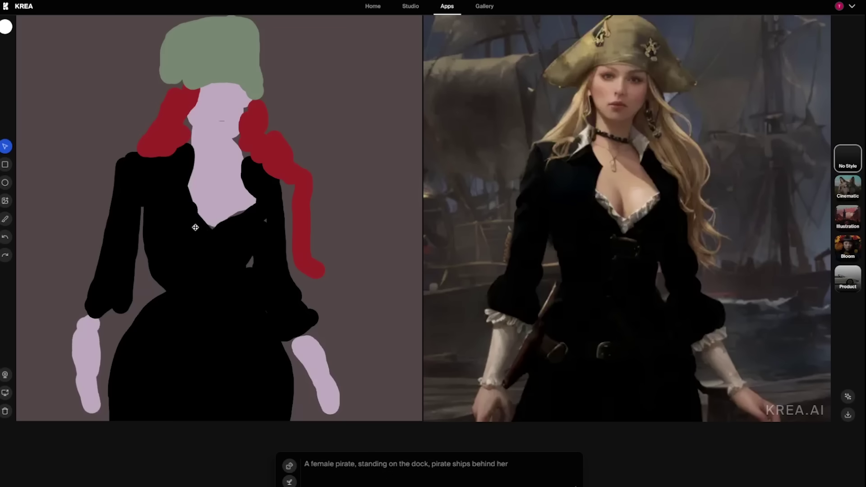
Rotate the pirate's left-hand forearm shape inward toward the hip and bring it in front of the black dress.
click(87, 346)
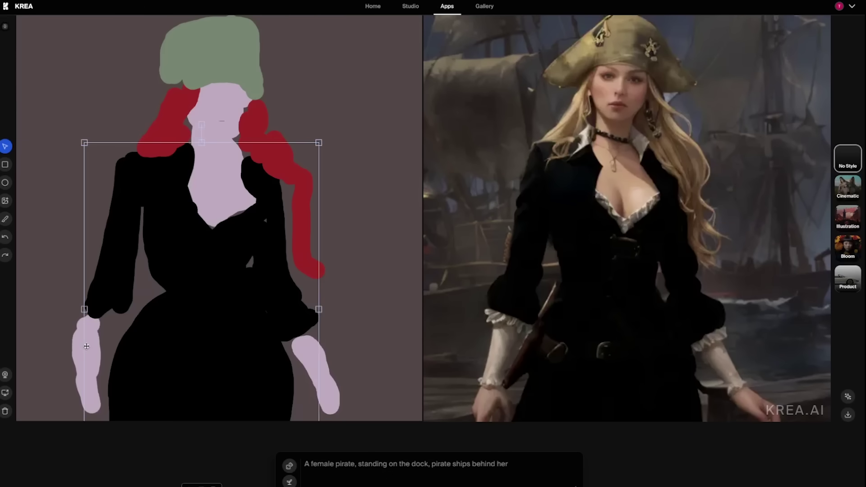
click(78, 348)
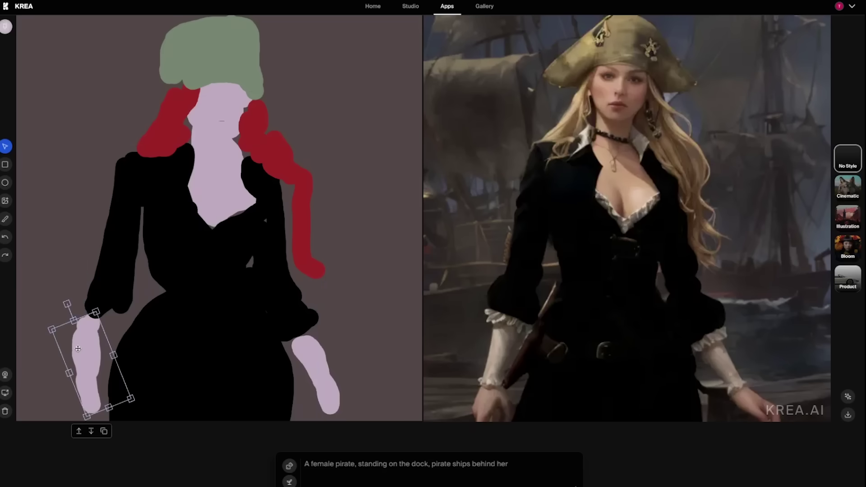
drag(69, 307, 62, 316)
click(94, 353)
drag(93, 353, 87, 357)
click(83, 341)
drag(58, 307, 96, 337)
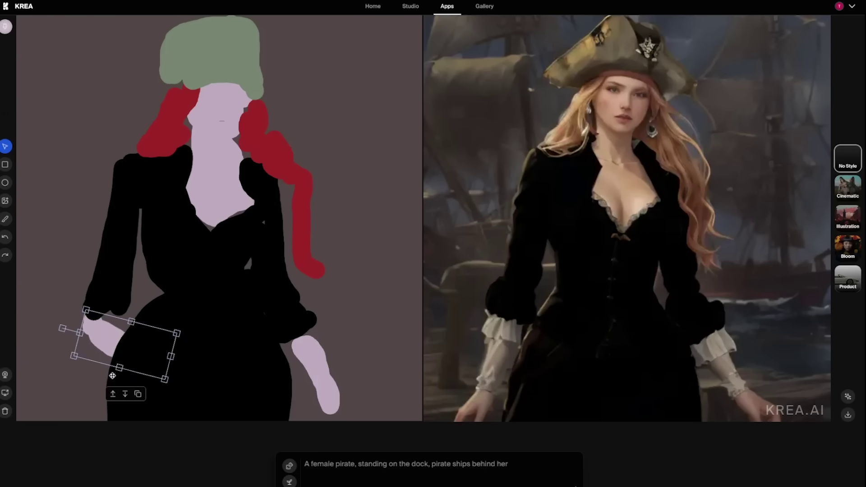
click(113, 394)
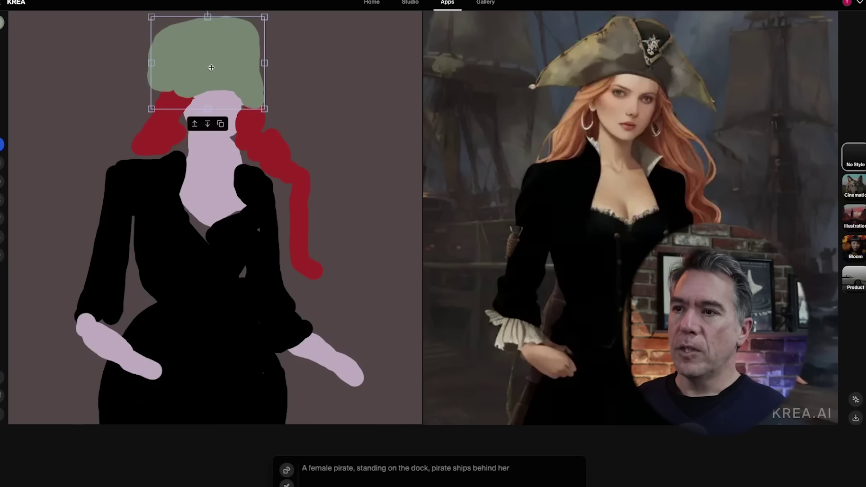
Try moving the pirate's green hat shape slightly and changing its width.
drag(216, 70, 220, 73)
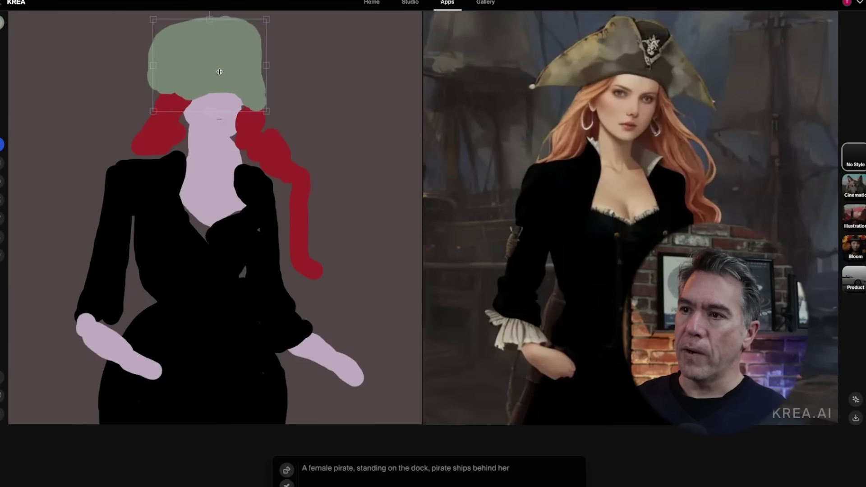
drag(267, 67, 276, 66)
key(ctrl+z)
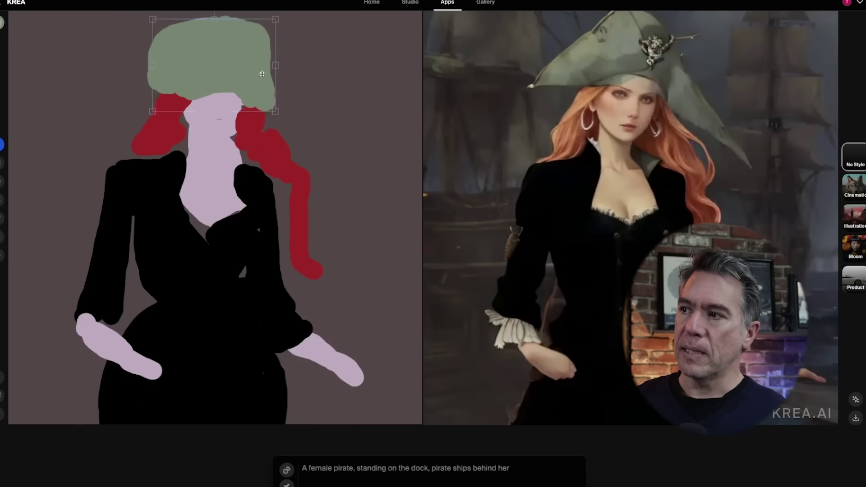
drag(275, 67, 252, 73)
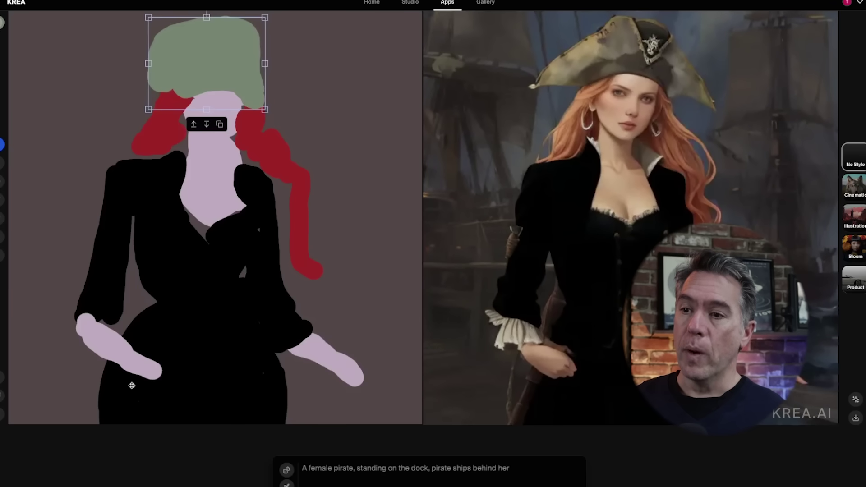
Try rotating the forearm shape over the hip slightly counterclockwise, and undo the change.
click(129, 367)
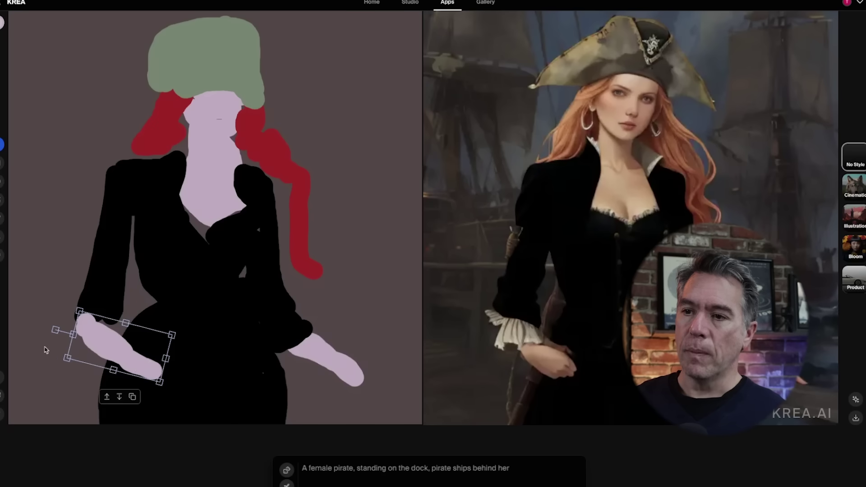
drag(54, 331, 55, 340)
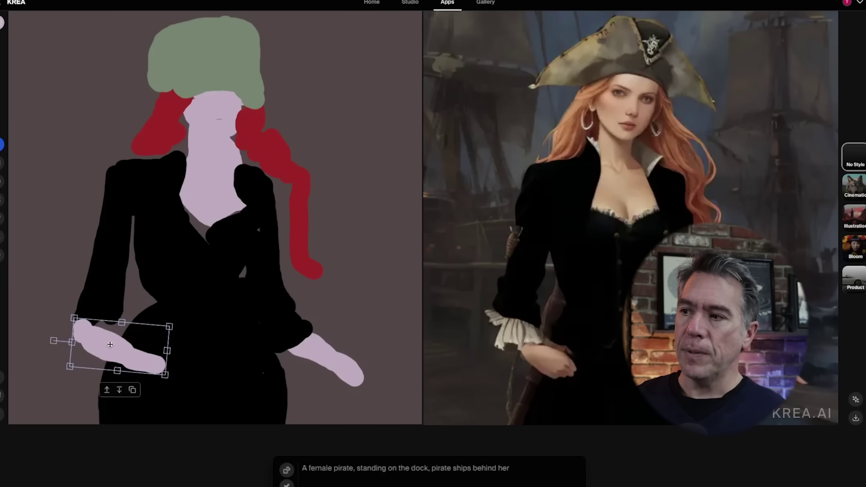
click(20, 272)
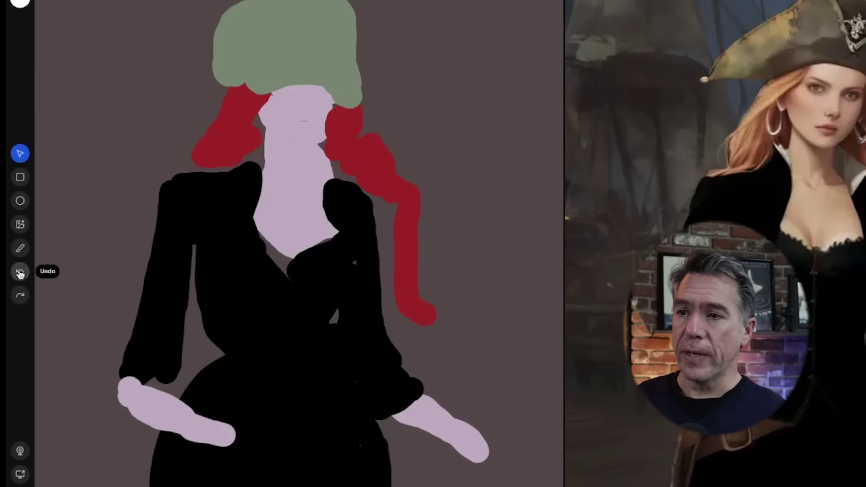
click(19, 273)
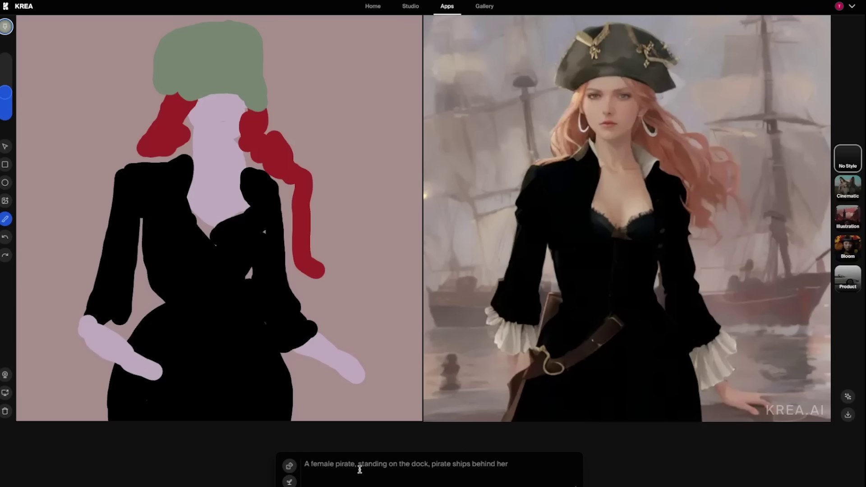
Insert "holding a sword," after "A female pirate," in the prompt and paint a grey-green sword diagonally from the hip hand across the body.
click(359, 468)
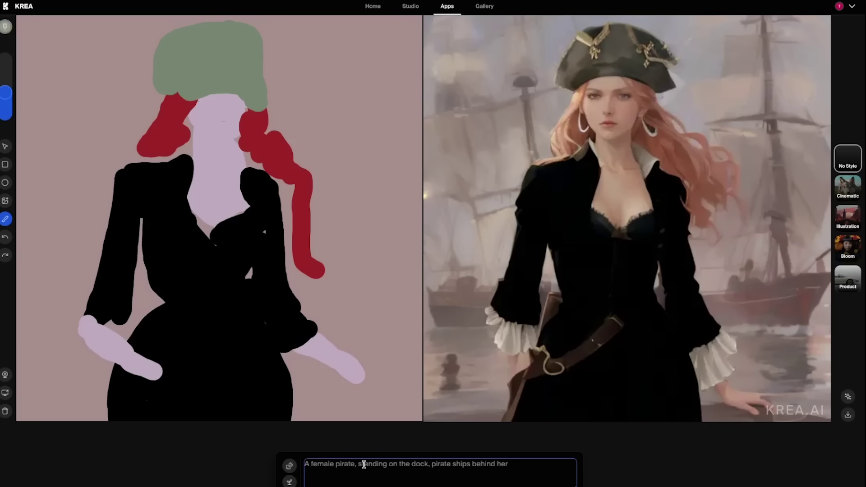
text(holding a sword,)
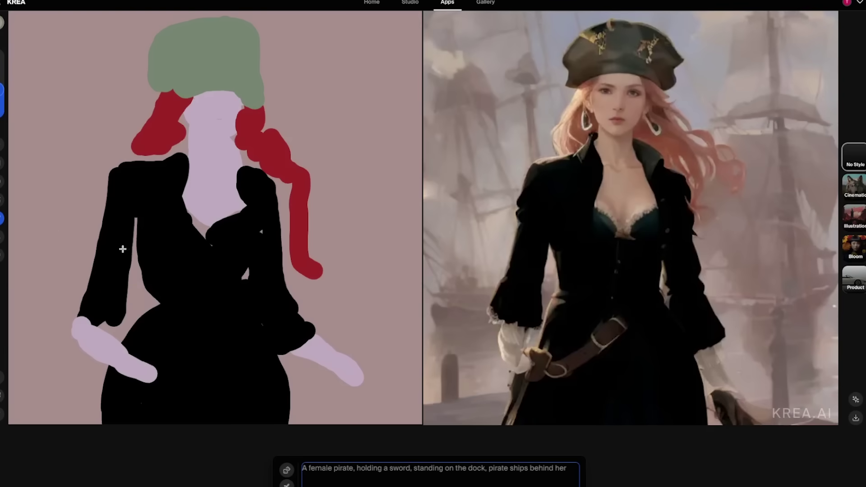
mouse_move(146, 348)
mouse_down()
mouse_move(166, 367)
mouse_move(146, 349)
mouse_move(166, 362)
mouse_move(310, 248)
mouse_move(369, 175)
mouse_up()
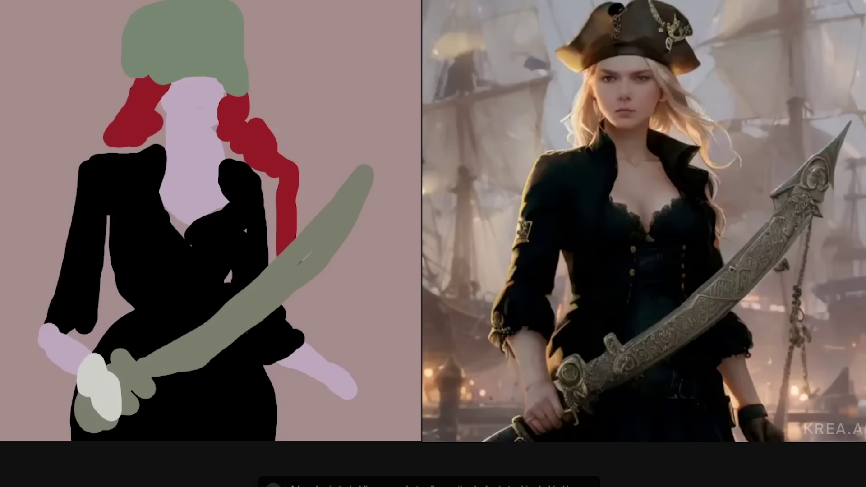
click(865, 213)
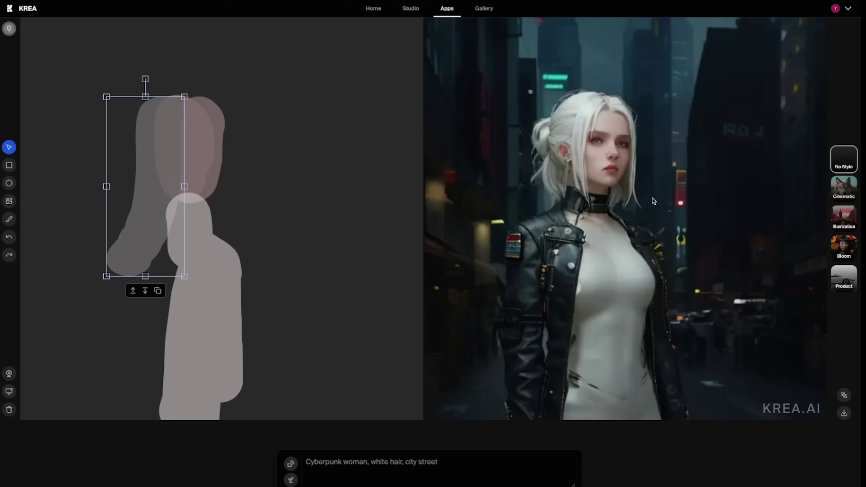
mouse_move(605, 194)
mouse_down()
mouse_move(284, 159)
mouse_move(213, 180)
mouse_up()
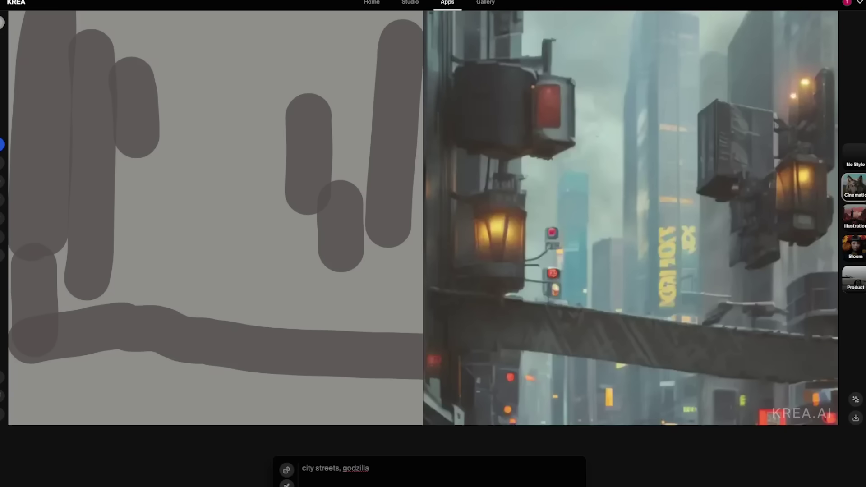
Place the Godzilla image on the city-streets canvas, stretch it taller, and paint another brown-grey building stroke beside it.
drag(249, 284, 151, 104)
click(40, 73)
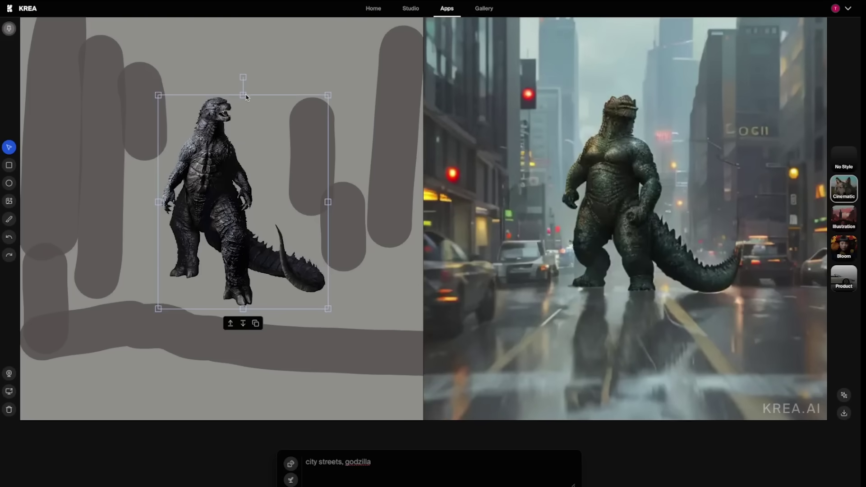
drag(246, 96, 248, 47)
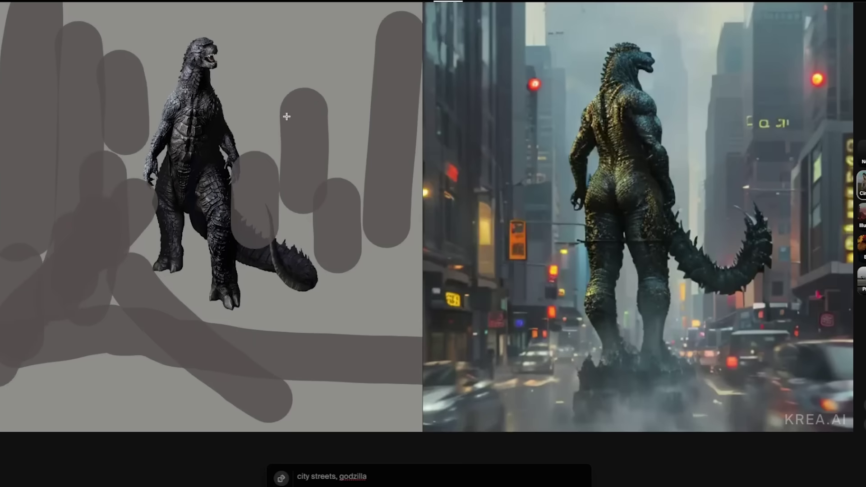
mouse_move(286, 116)
mouse_down()
mouse_move(315, 58)
mouse_move(331, 103)
mouse_move(332, 42)
mouse_up()
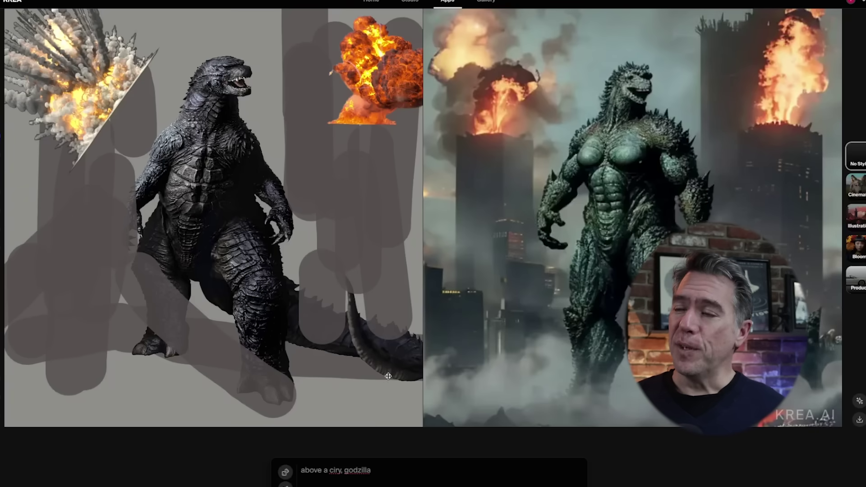
Select the fireball image to the right of Godzilla, followed by the smoky explosion image to the left.
click(387, 64)
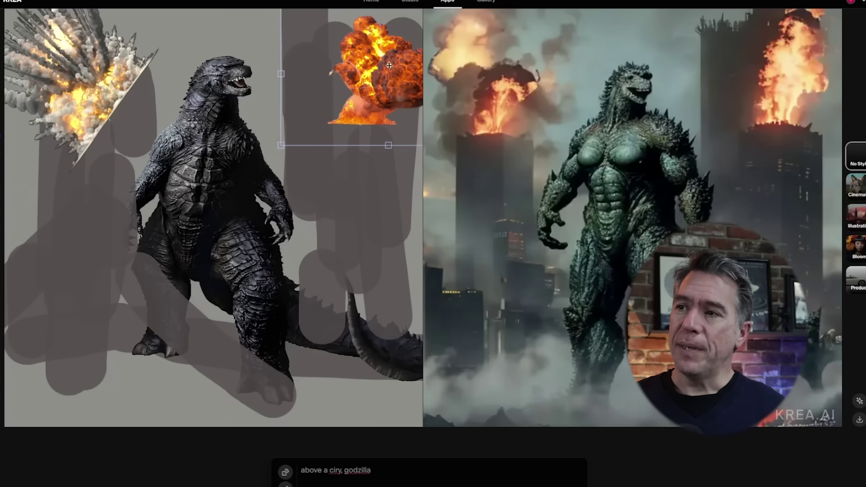
click(101, 67)
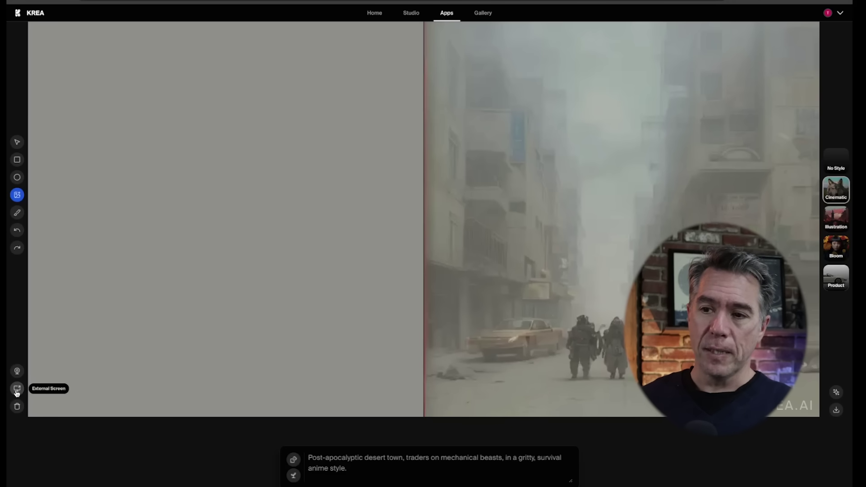
Share the Photoshop window Untitled-1 with Krea as the external screen input.
click(17, 390)
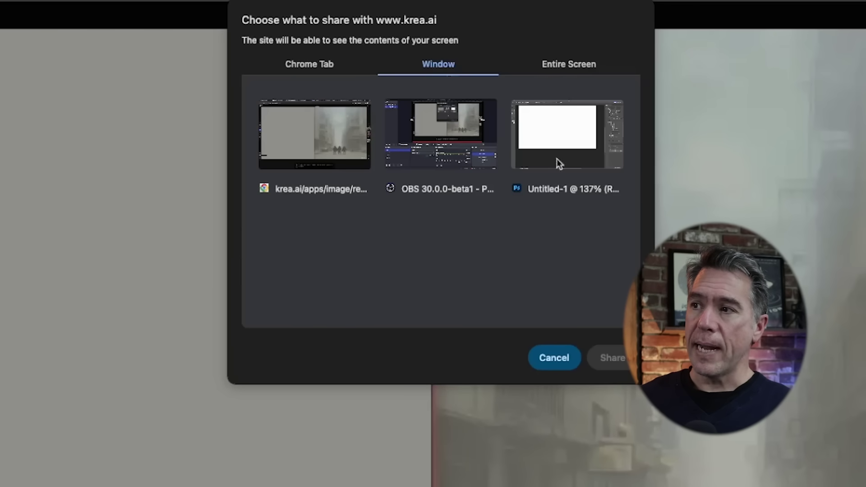
click(556, 133)
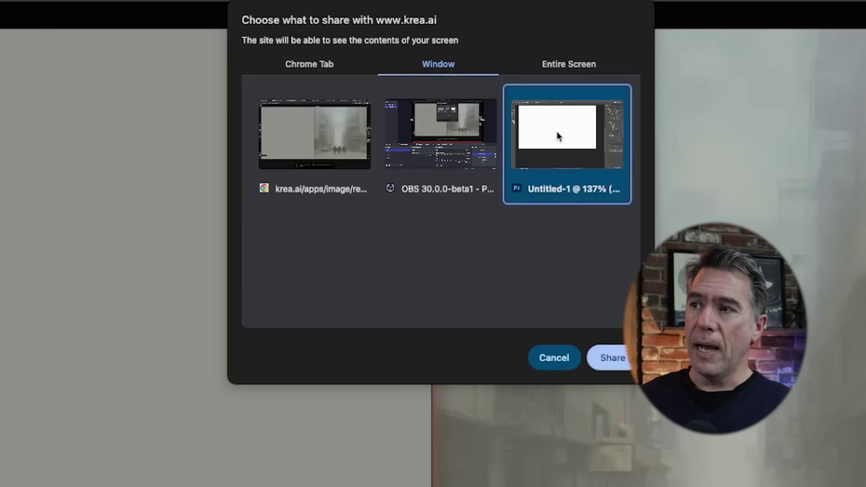
click(621, 365)
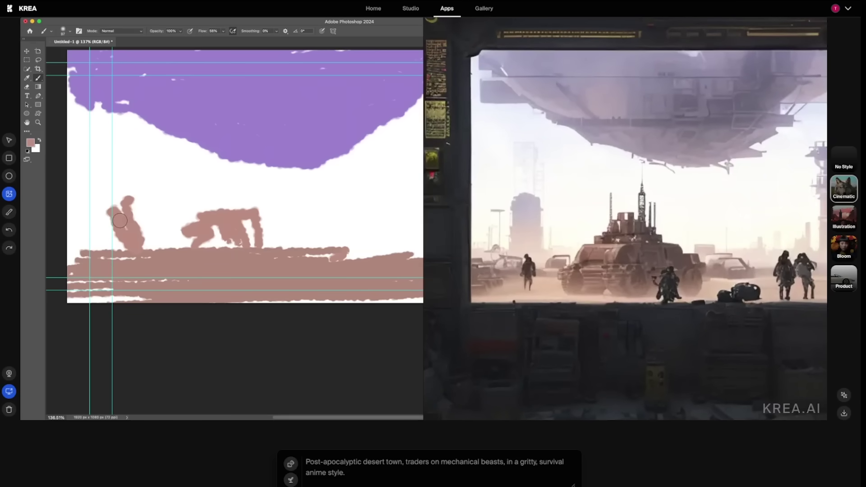
Fill in the pinkish-brown figure on the left of the desert scene in Photoshop and switch Photoshop to full-screen view.
mouse_move(118, 216)
mouse_down()
mouse_move(109, 243)
mouse_move(121, 242)
mouse_up()
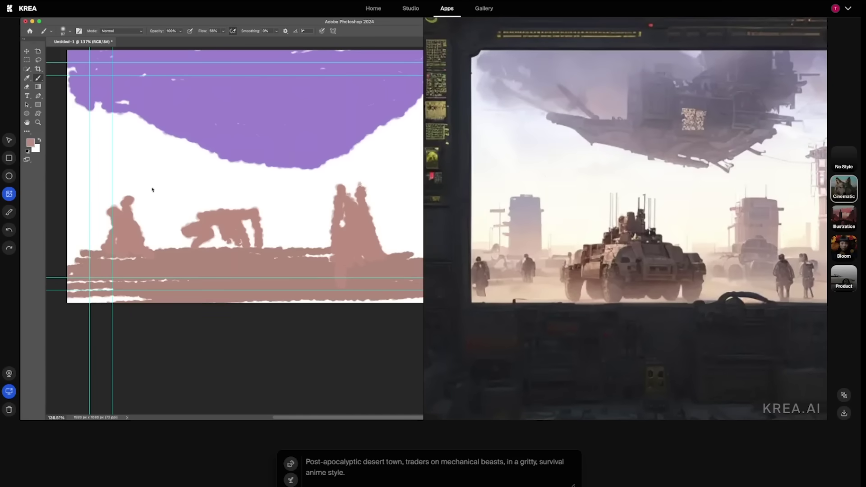
key(f)
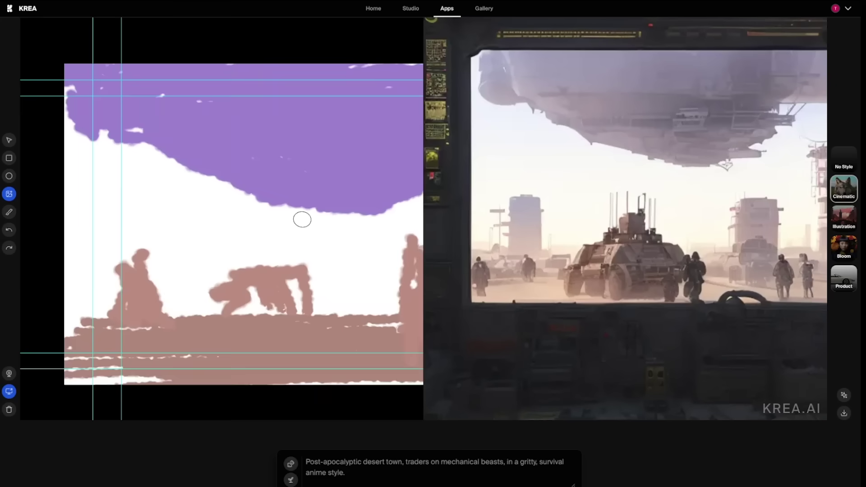
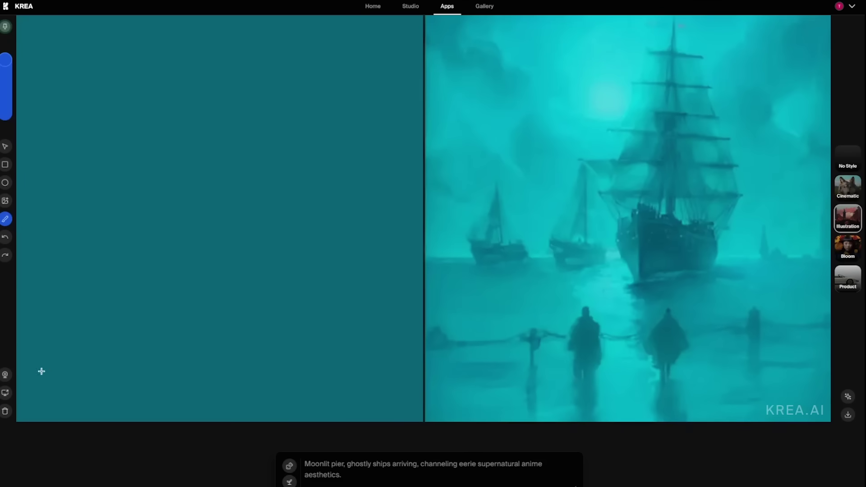
Paint a dark green ground band and two curved upright strokes on the teal moonlit pier canvas, and randomize the prompt.
mouse_move(42, 371)
mouse_down()
mouse_move(243, 344)
mouse_move(242, 419)
mouse_move(349, 359)
mouse_move(152, 427)
mouse_move(40, 418)
mouse_up()
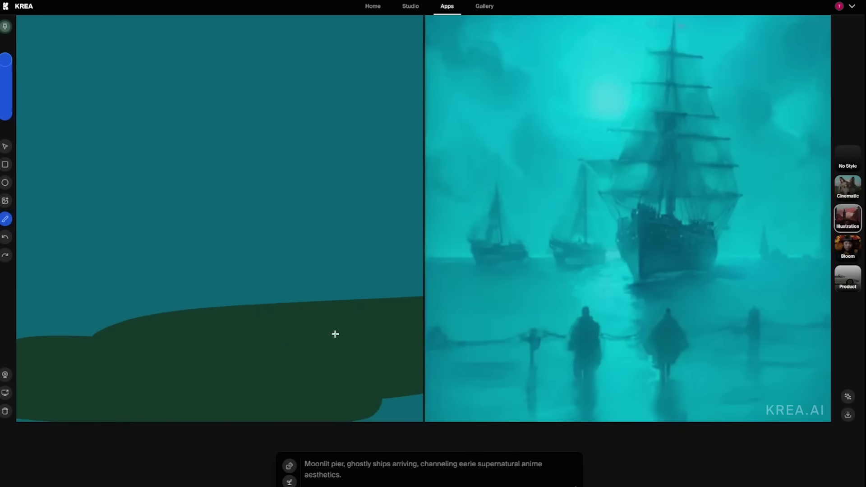
drag(335, 336, 322, 124)
drag(392, 365, 359, 156)
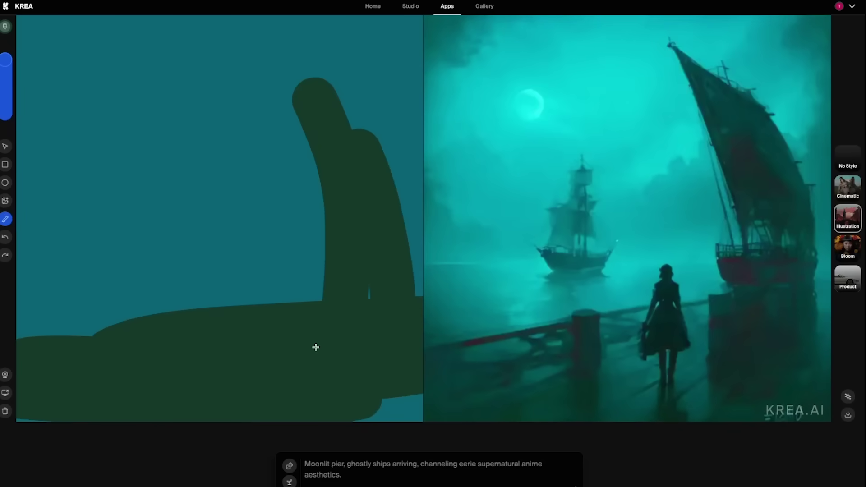
click(289, 467)
click(290, 467)
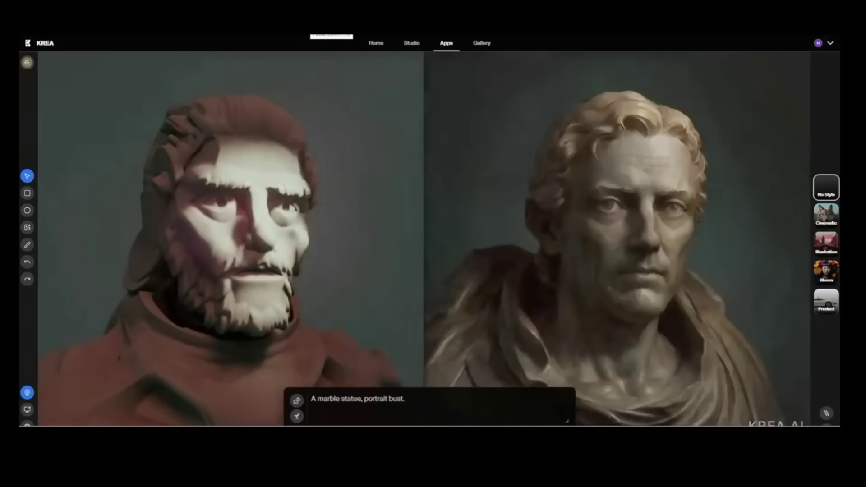
Append "Old and wise sage." and "Snow falls" to the marble statue prompt and apply the Cinematic style.
text(Old and wise sage.)
click(825, 214)
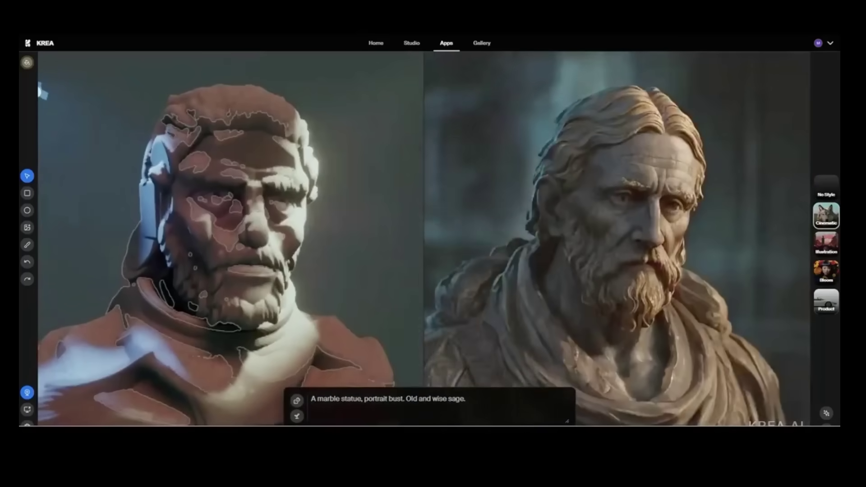
text(Snow falls)
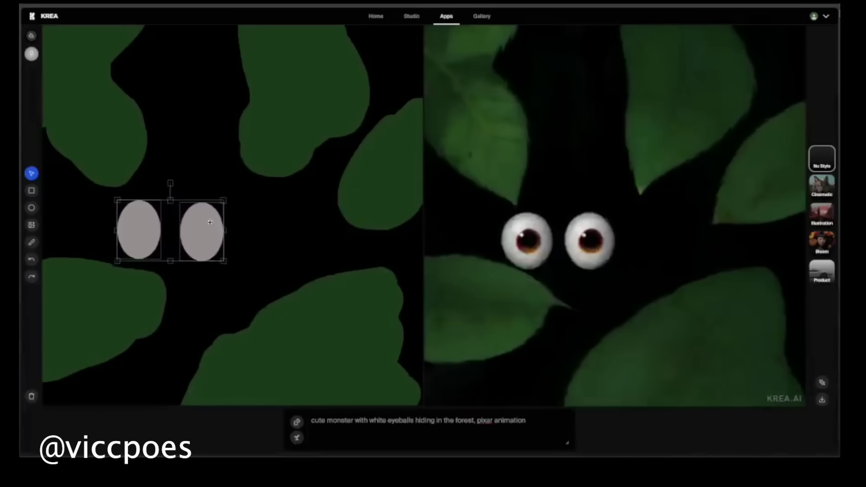
Move the two selected grey eye ovals of the cute forest monster slightly upward.
mouse_move(210, 223)
mouse_down()
mouse_move(212, 171)
mouse_move(224, 153)
mouse_move(248, 153)
mouse_move(265, 166)
mouse_move(328, 174)
mouse_move(370, 232)
mouse_move(365, 244)
mouse_move(248, 299)
mouse_move(210, 215)
mouse_up()
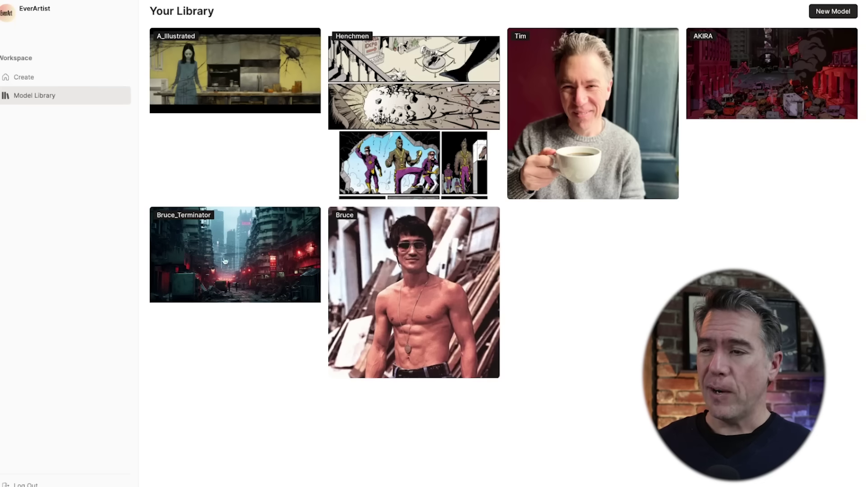
Open the Bruce_Terminator model from the EverArt model library and browse its generated images by prompt.
click(196, 257)
scroll(473, 255, down, 2)
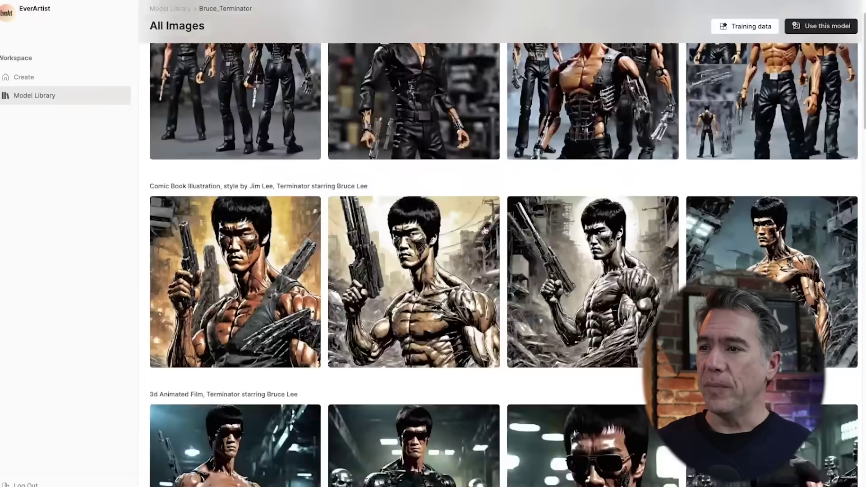
scroll(473, 255, down, 8)
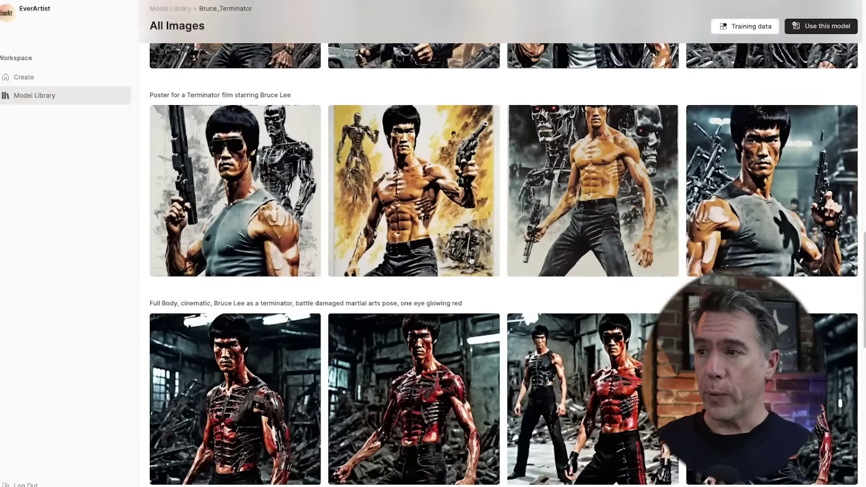
scroll(469, 261, down, 10)
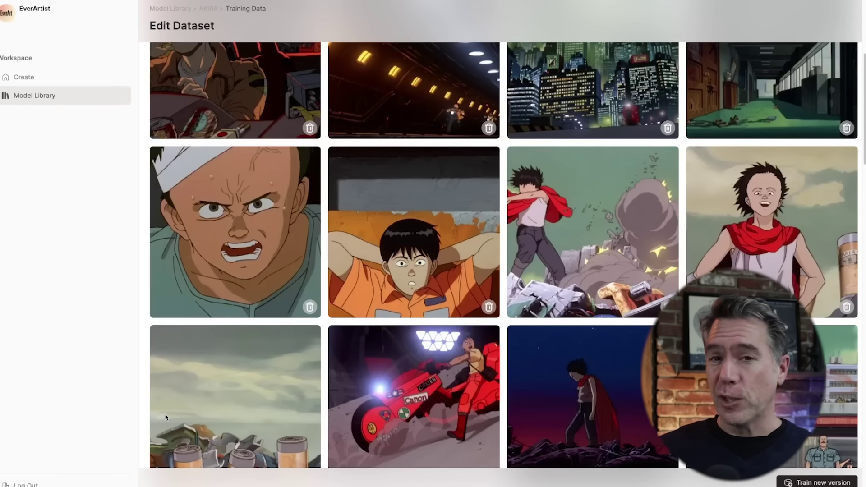
Look through the training images in the AKIRA model's dataset.
scroll(388, 322, down, 5)
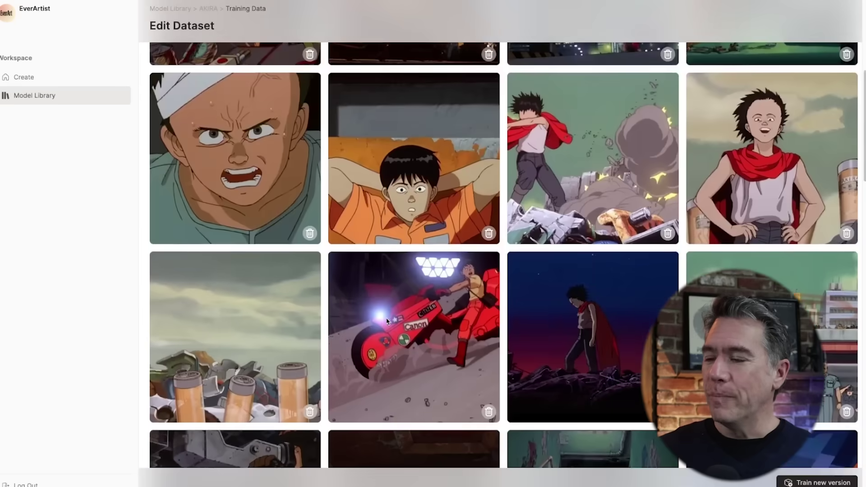
scroll(389, 323, up, 7)
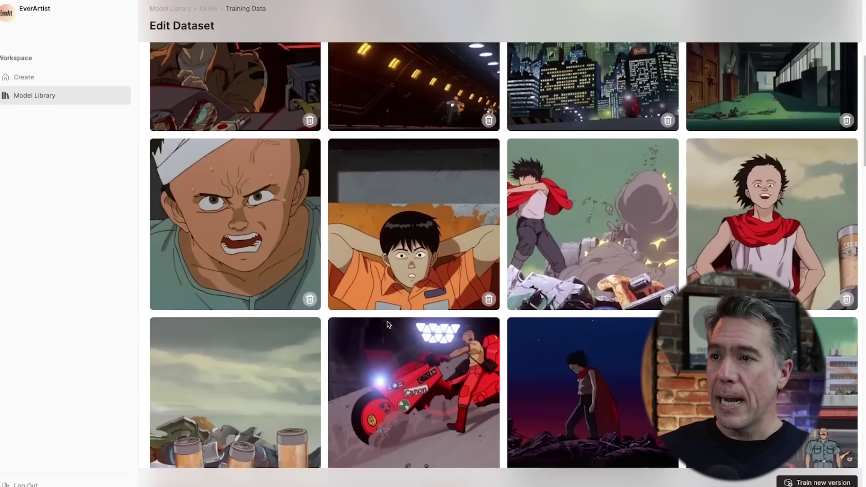